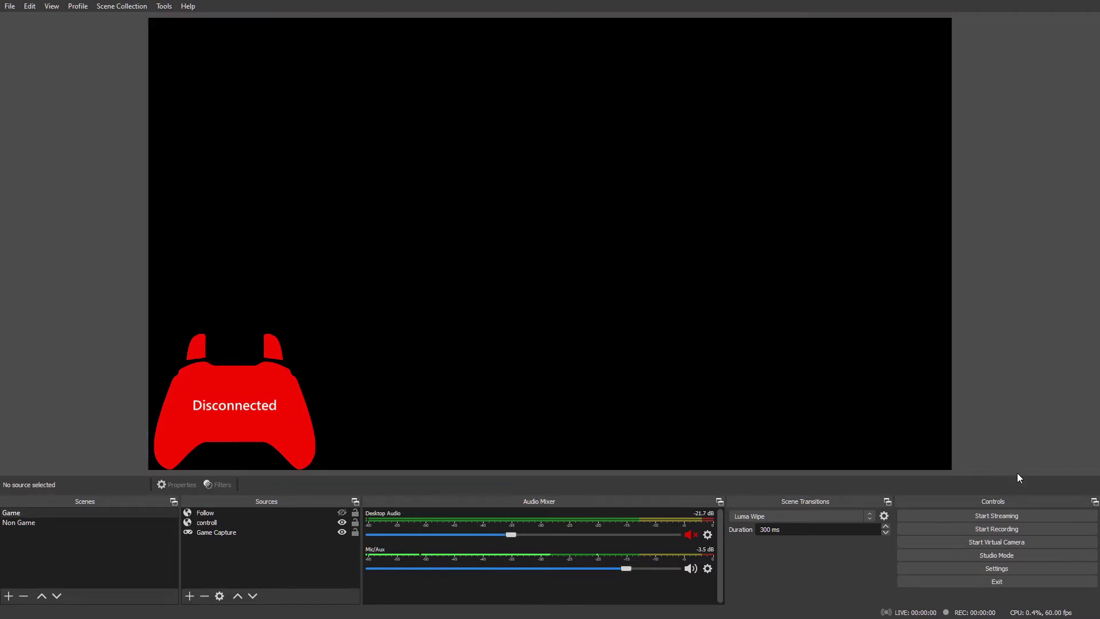
Open the program settings, glance at the video options and show the general options.
click(1000, 569)
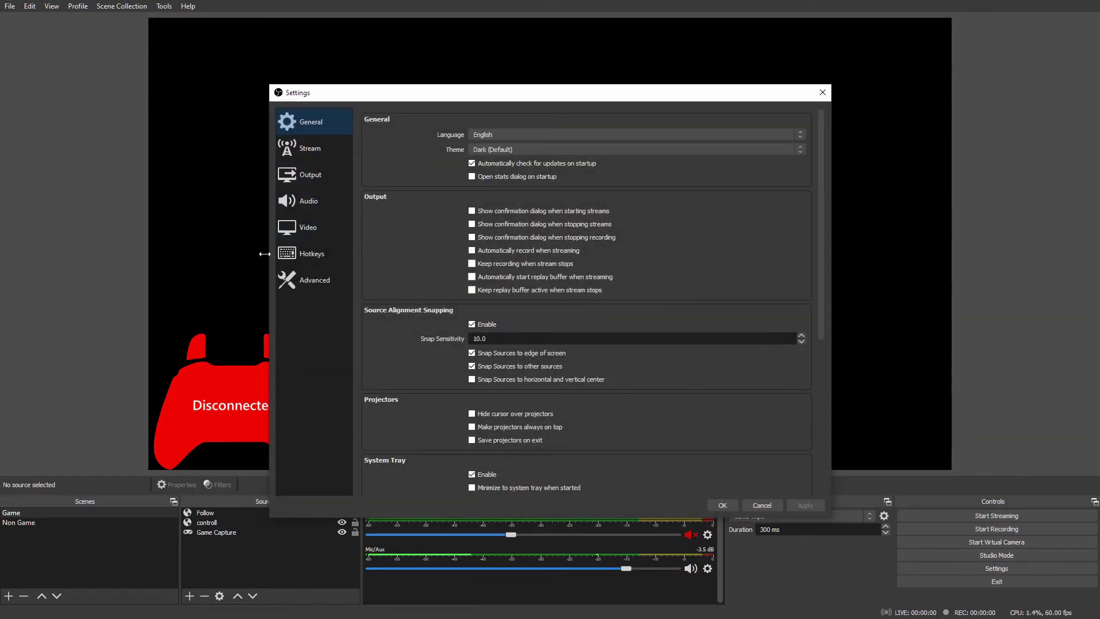
click(313, 236)
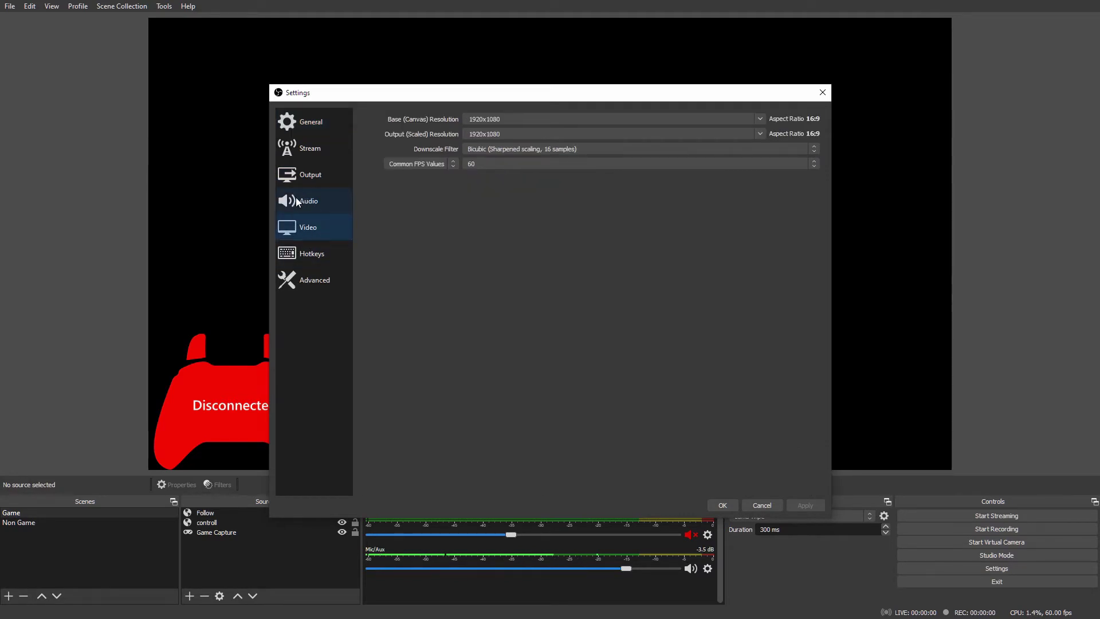
click(300, 130)
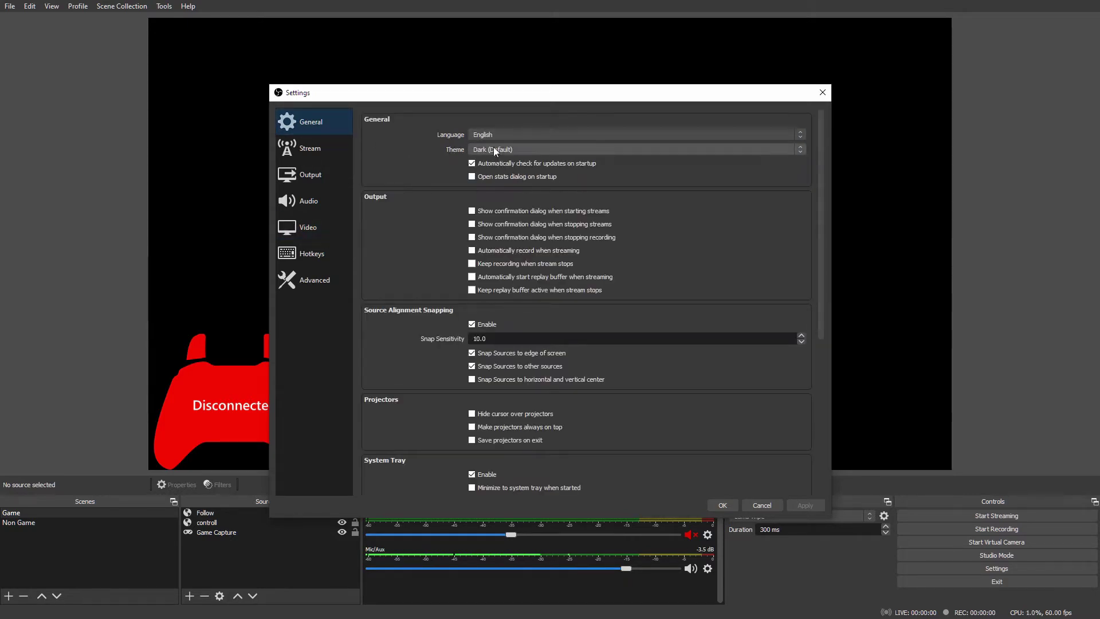
Try the Acri and System interface themes.
click(531, 153)
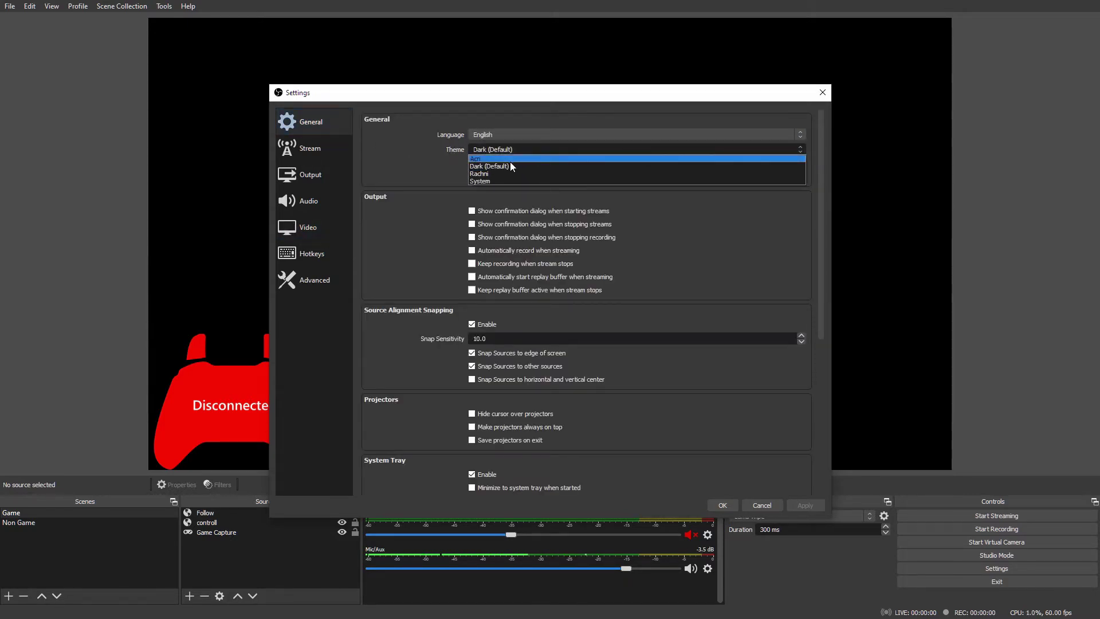
click(497, 158)
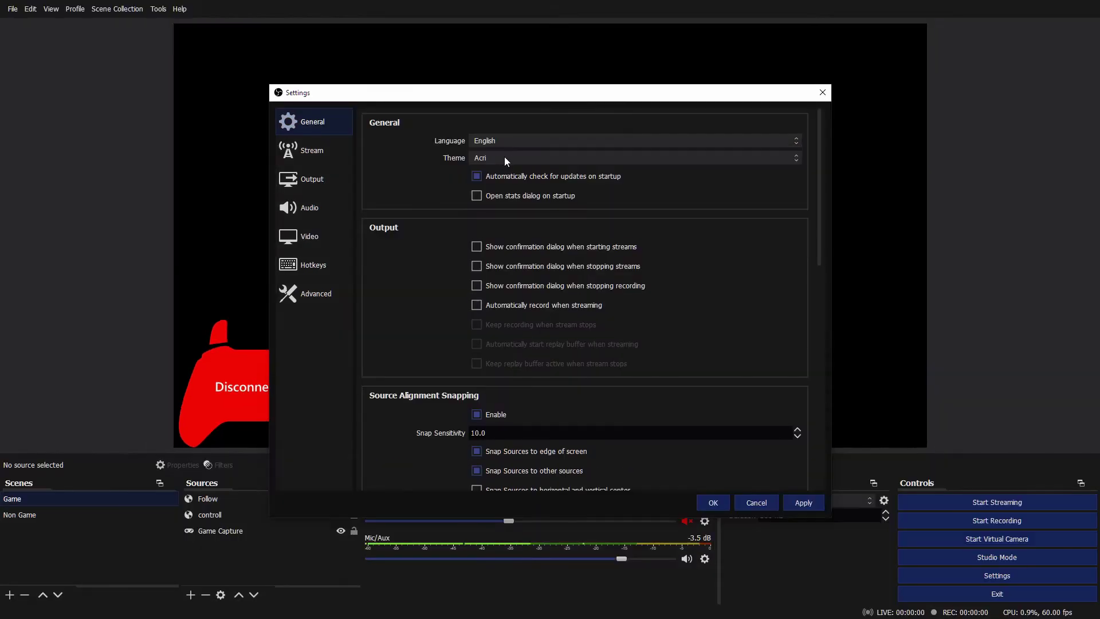
click(507, 156)
click(496, 192)
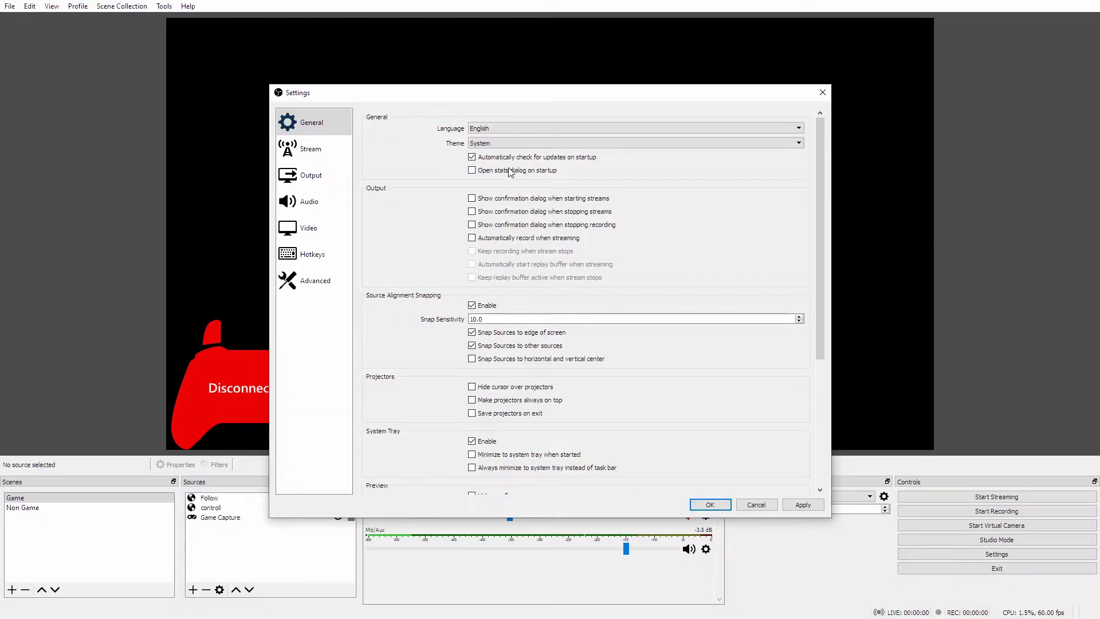
Set the interface theme to Dark (Default) and apply the change.
click(521, 145)
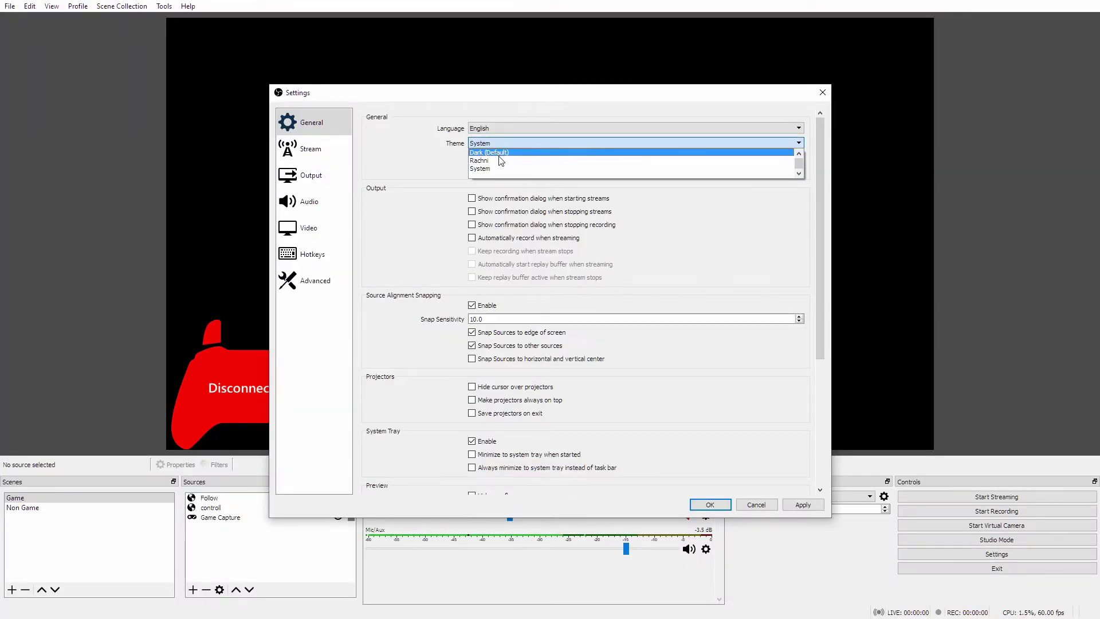
click(501, 156)
click(802, 506)
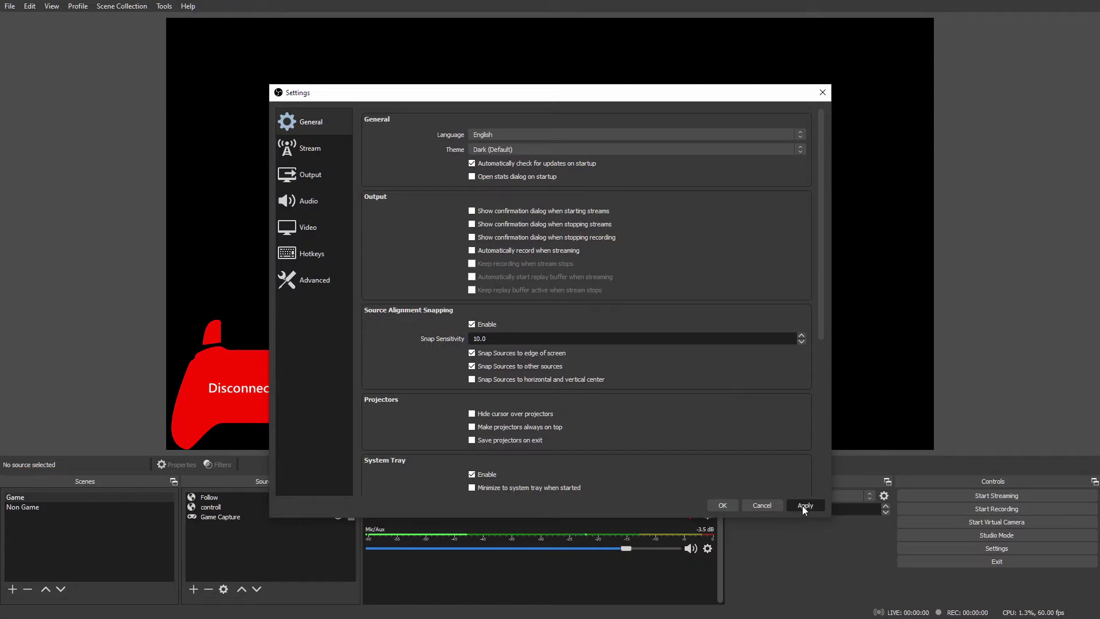
Review the device choices for Desktop Audio and Mic/Auxiliary Audio in the audio settings.
click(306, 174)
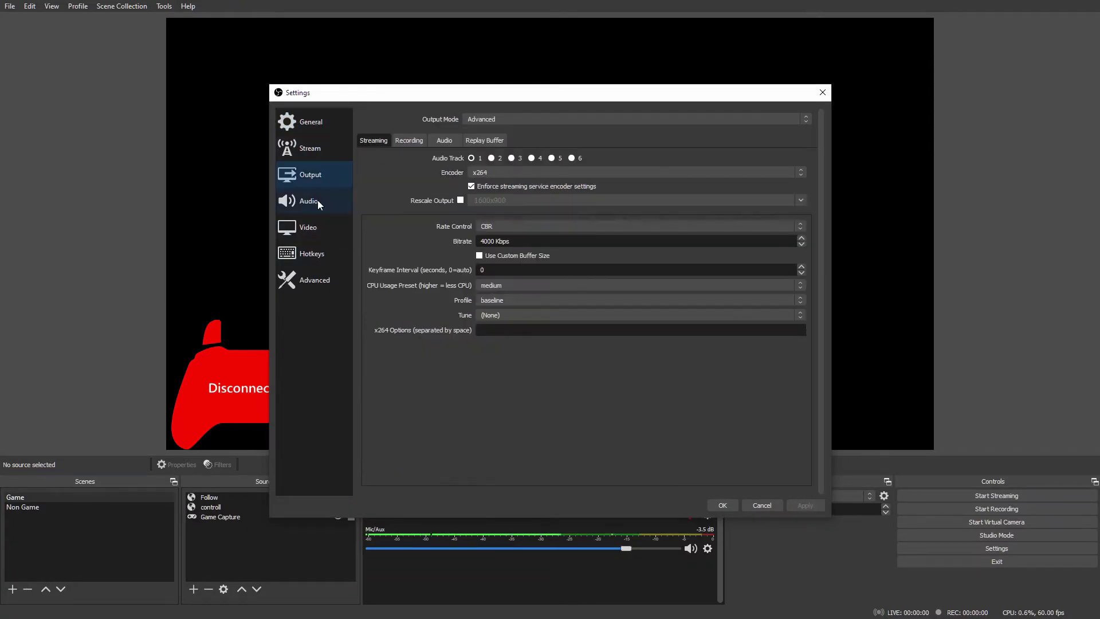
click(317, 201)
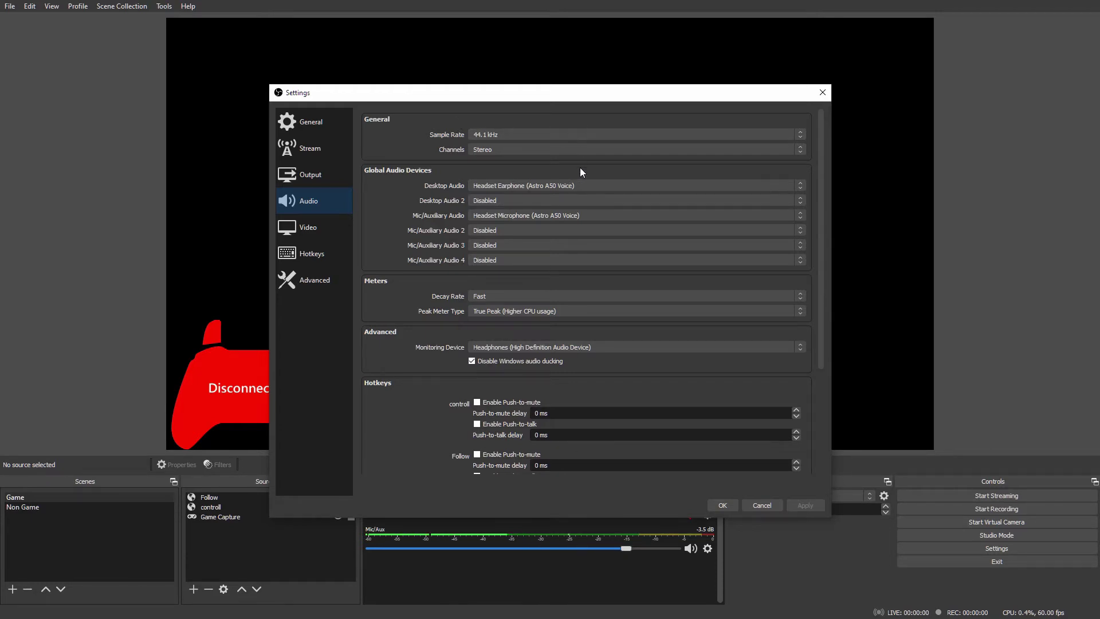
click(511, 184)
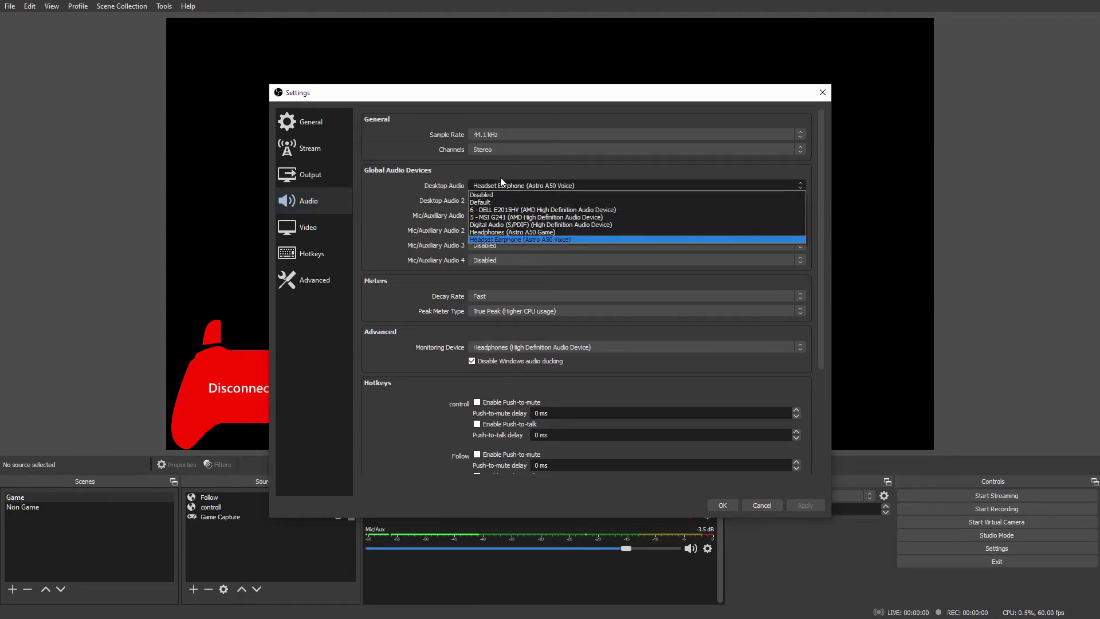
click(501, 180)
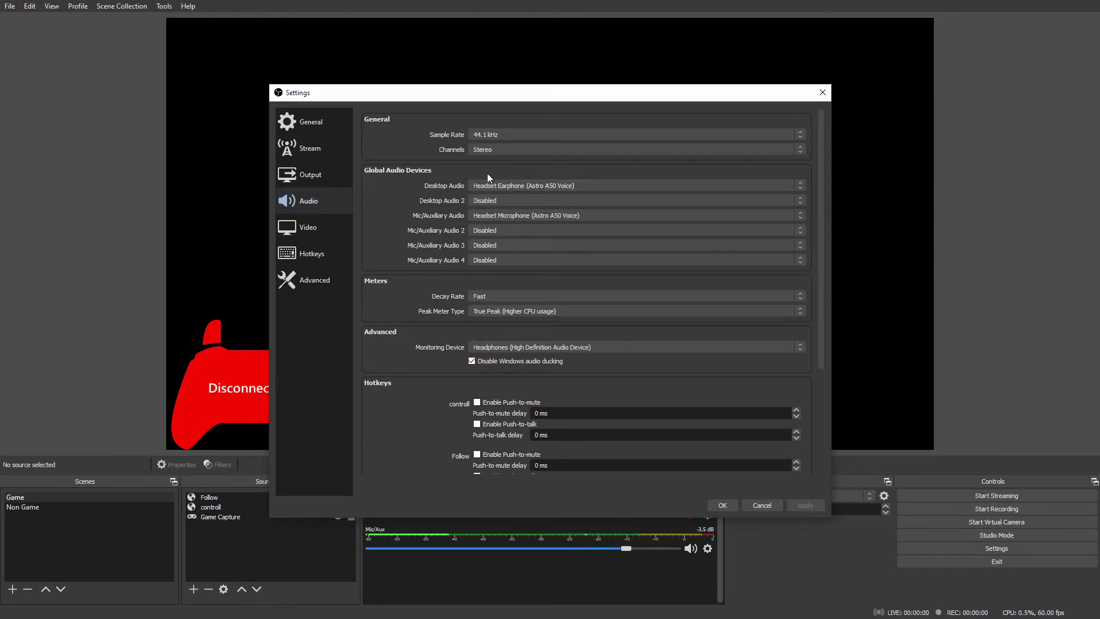
click(538, 211)
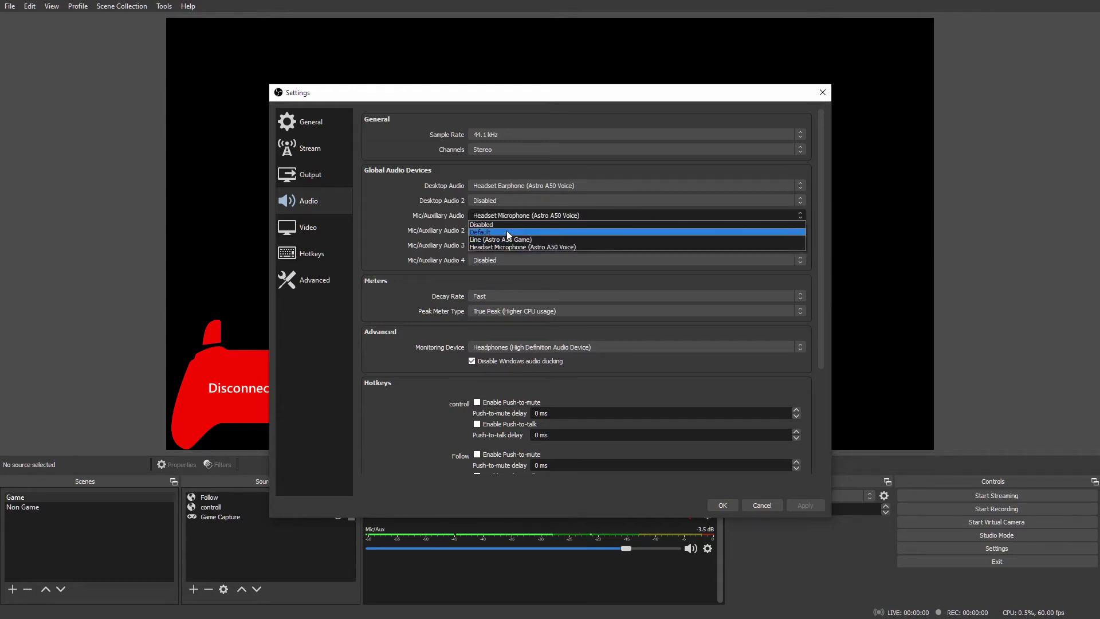
click(533, 213)
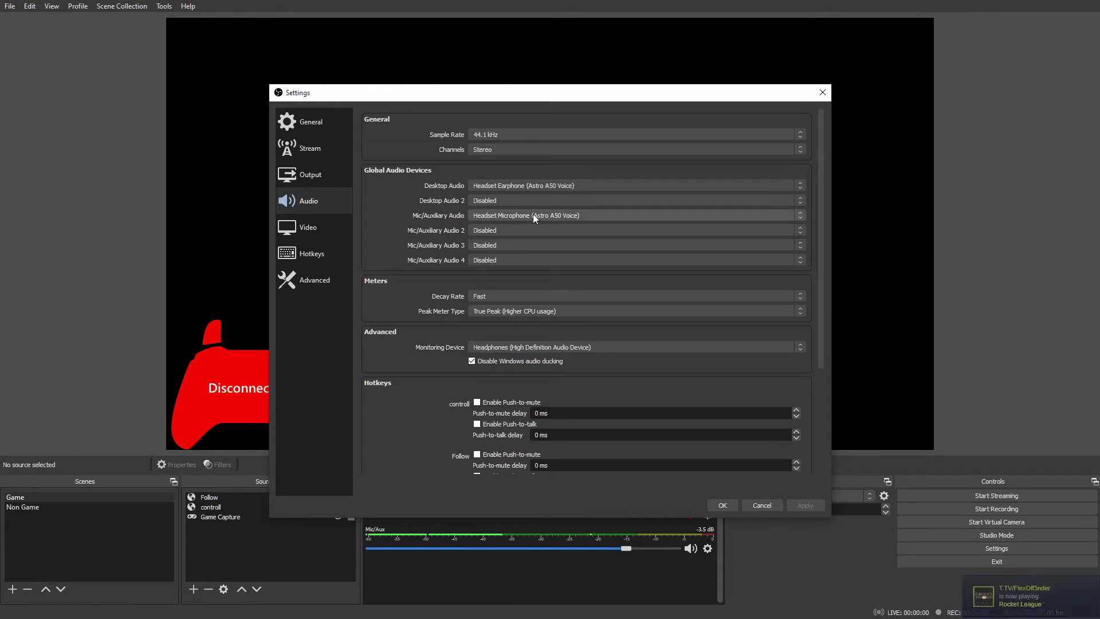
Review the available base (canvas) resolutions in the video settings.
click(308, 227)
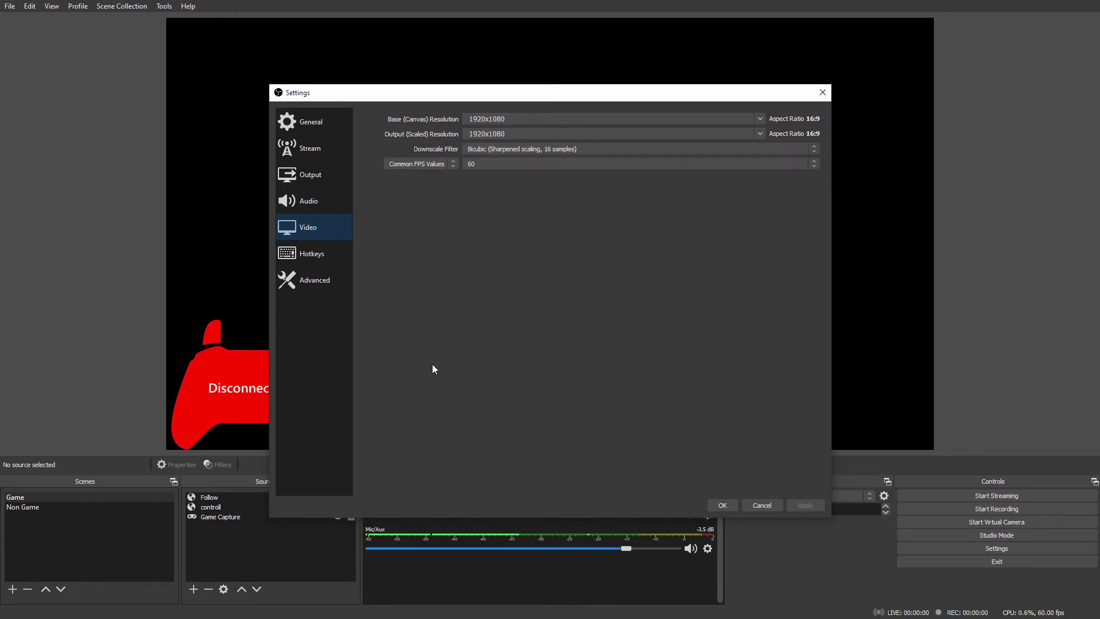
click(760, 119)
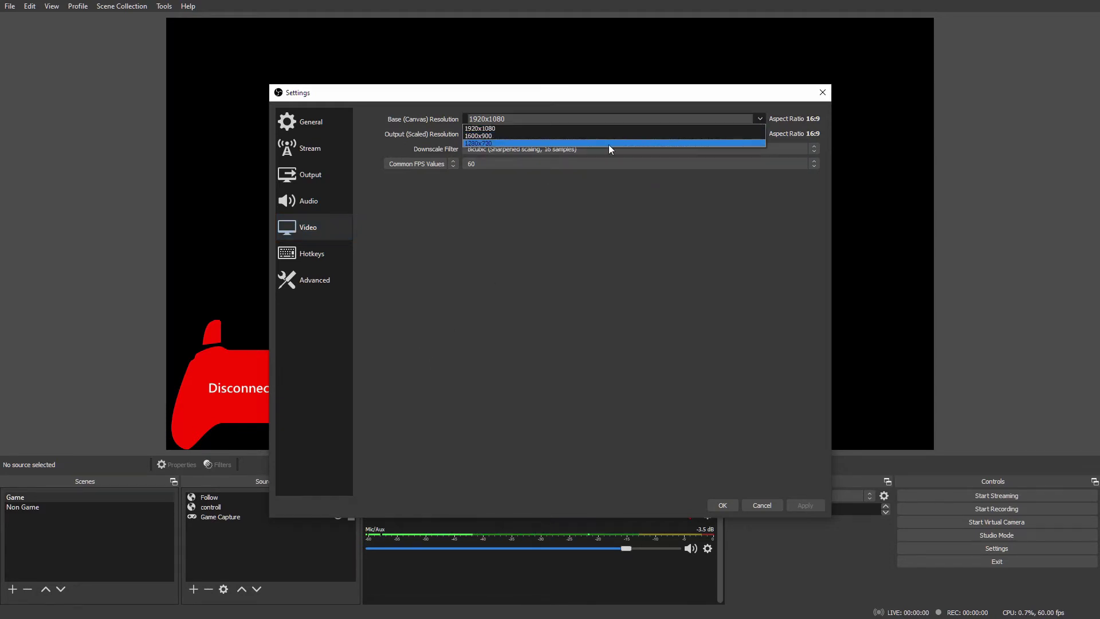
click(758, 118)
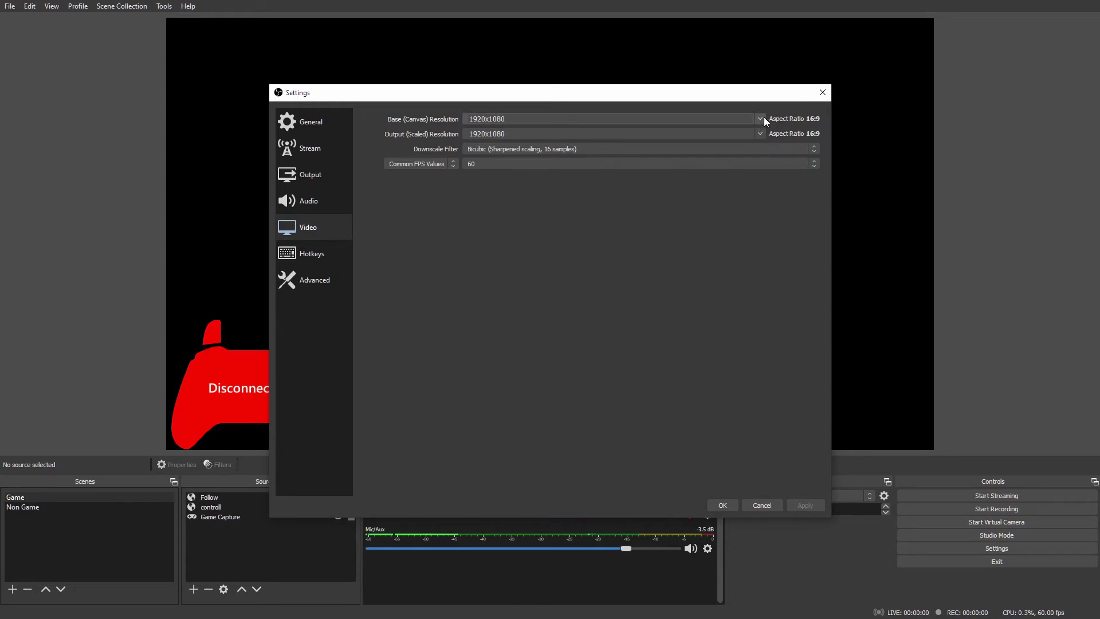
click(765, 117)
click(764, 121)
Set the downscale filter to Bicubic (Sharpened scaling, 16 samples) and look over the alternative filters.
click(524, 150)
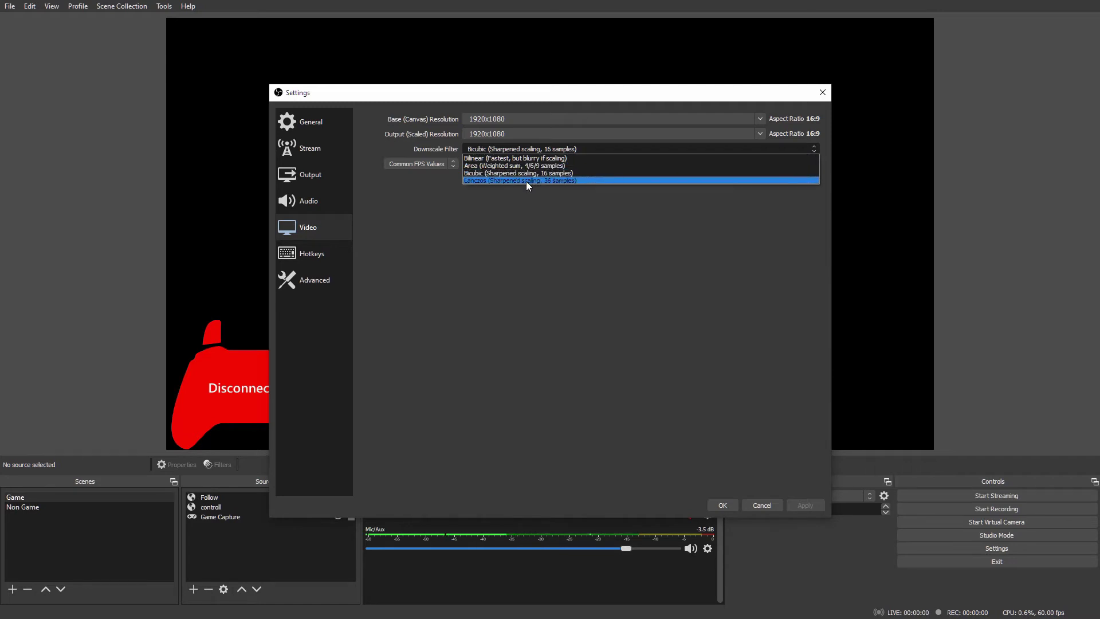
click(540, 172)
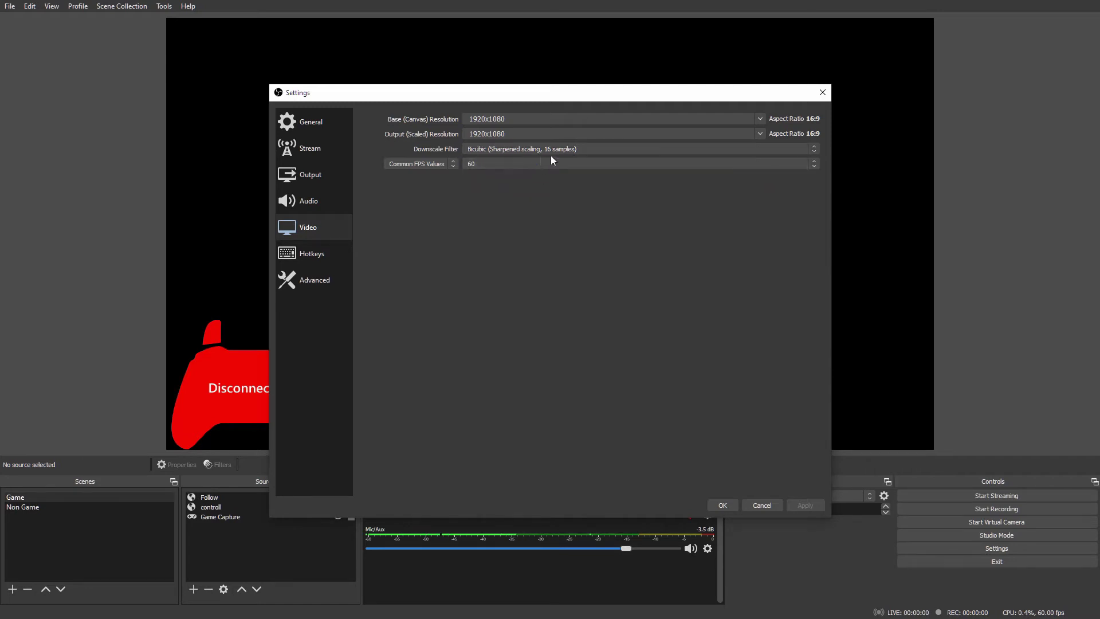
click(592, 147)
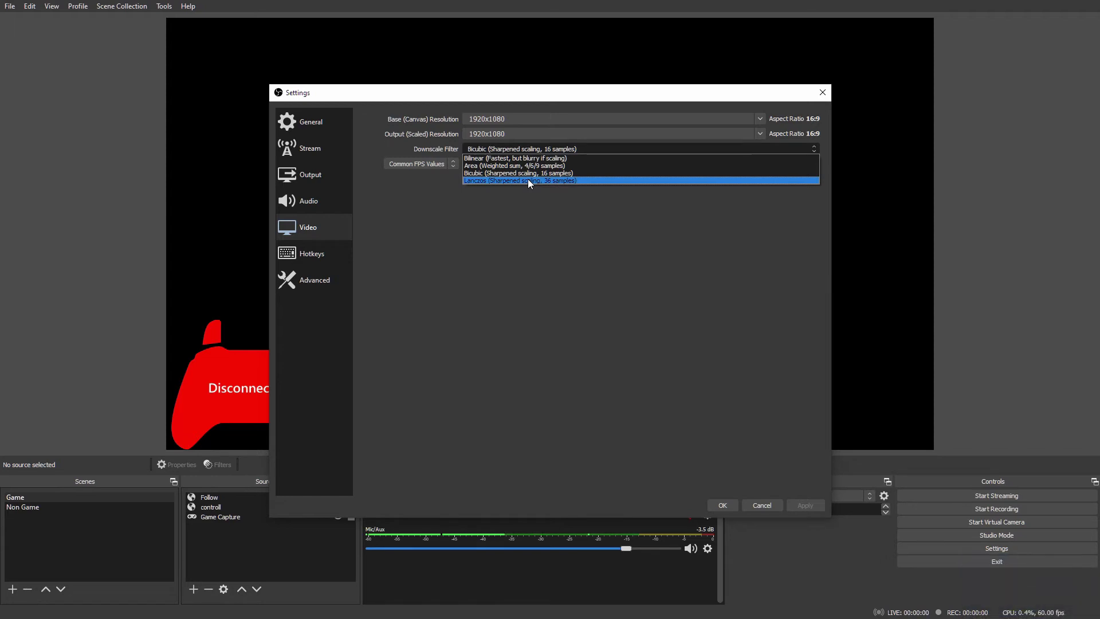
click(571, 173)
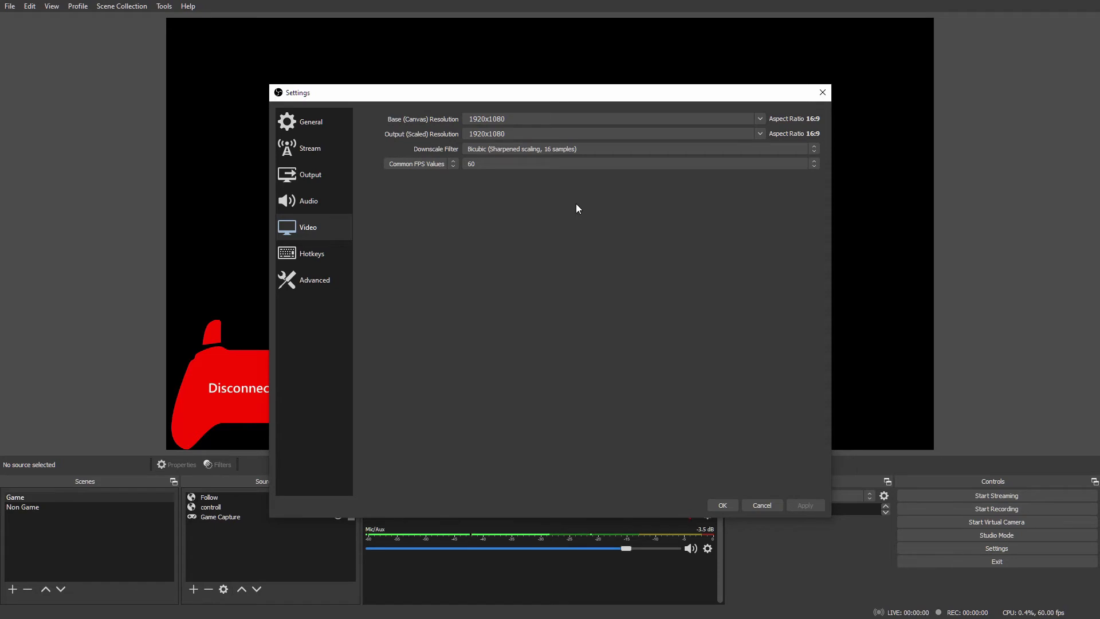
click(548, 154)
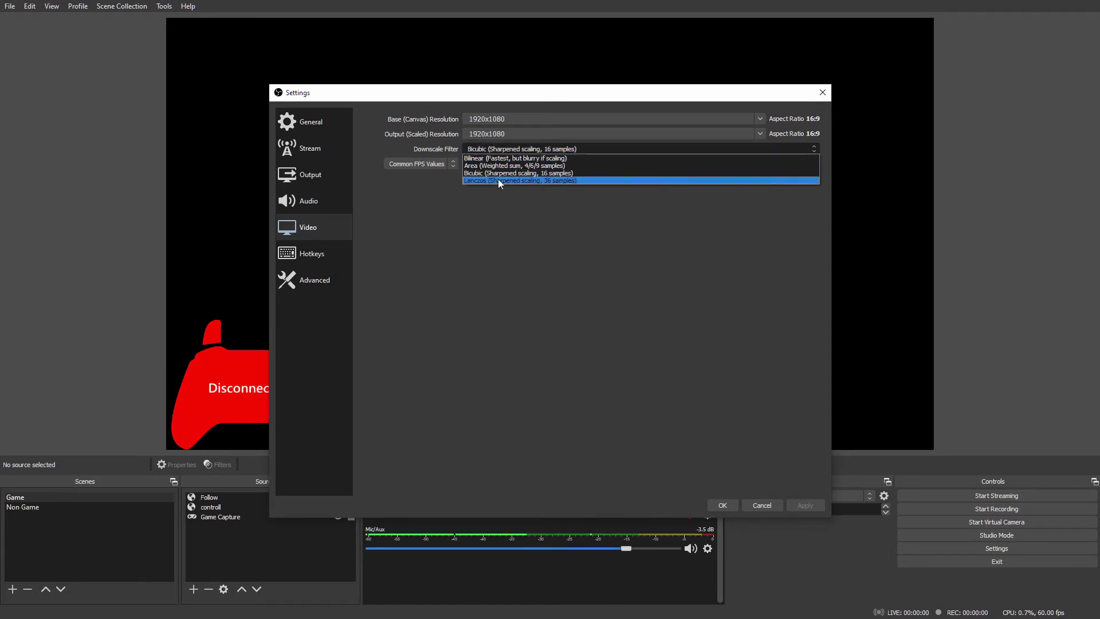
click(525, 251)
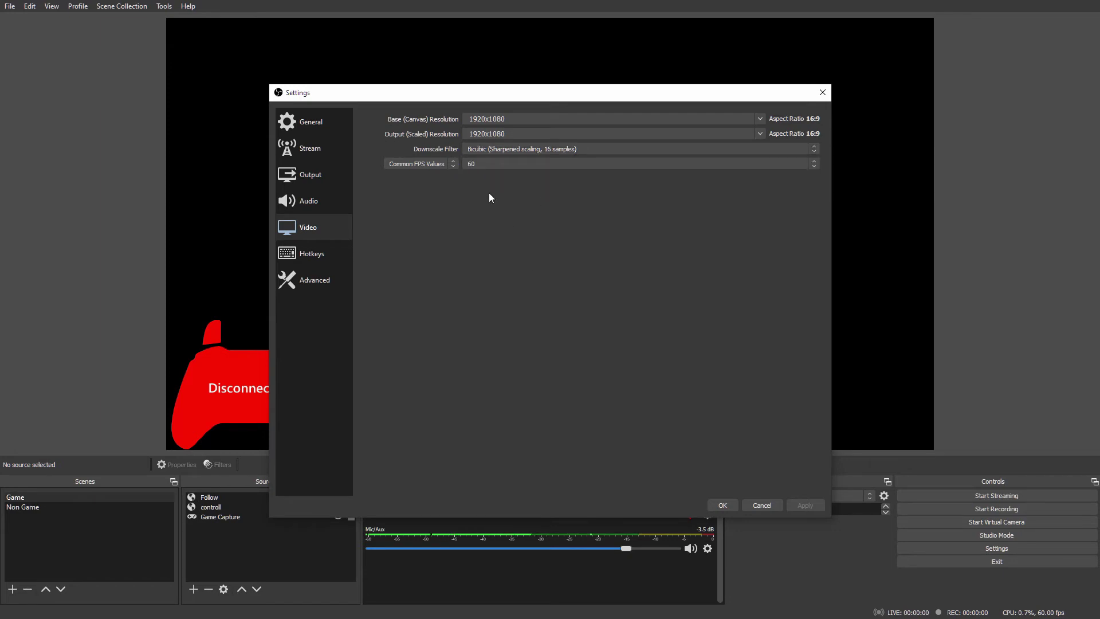
Set the common FPS value to 60 and check the other FPS value types.
click(466, 165)
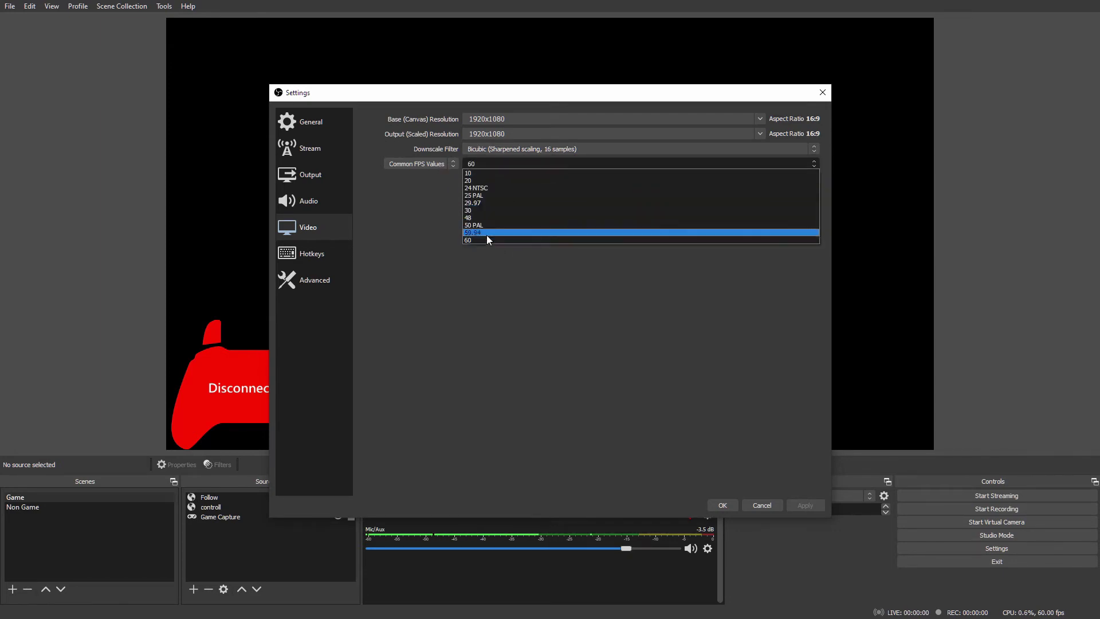
click(485, 238)
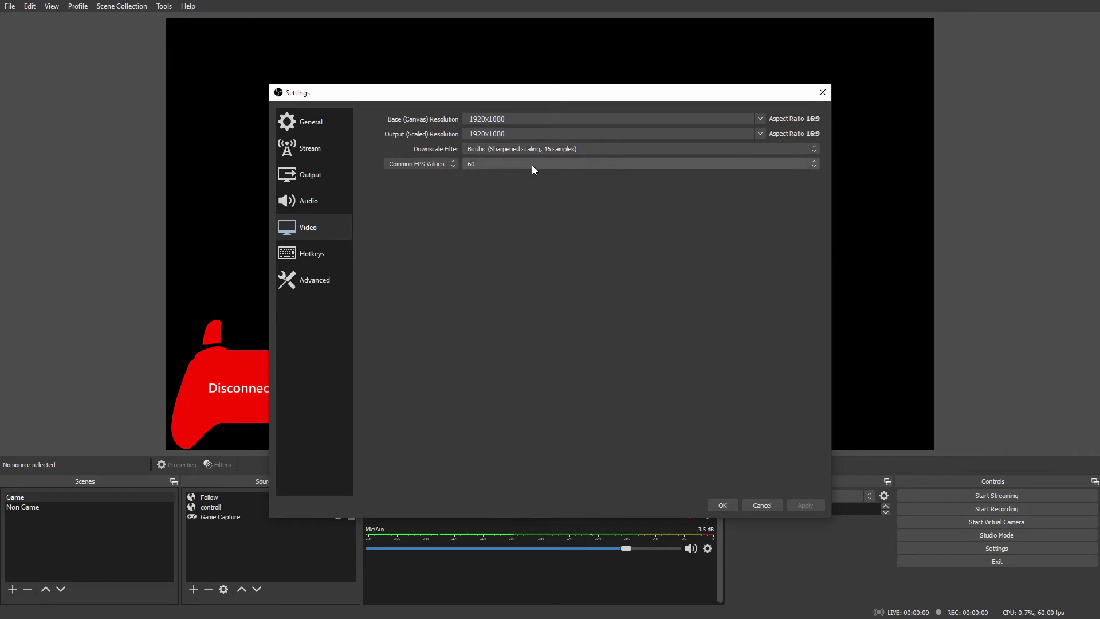
click(532, 166)
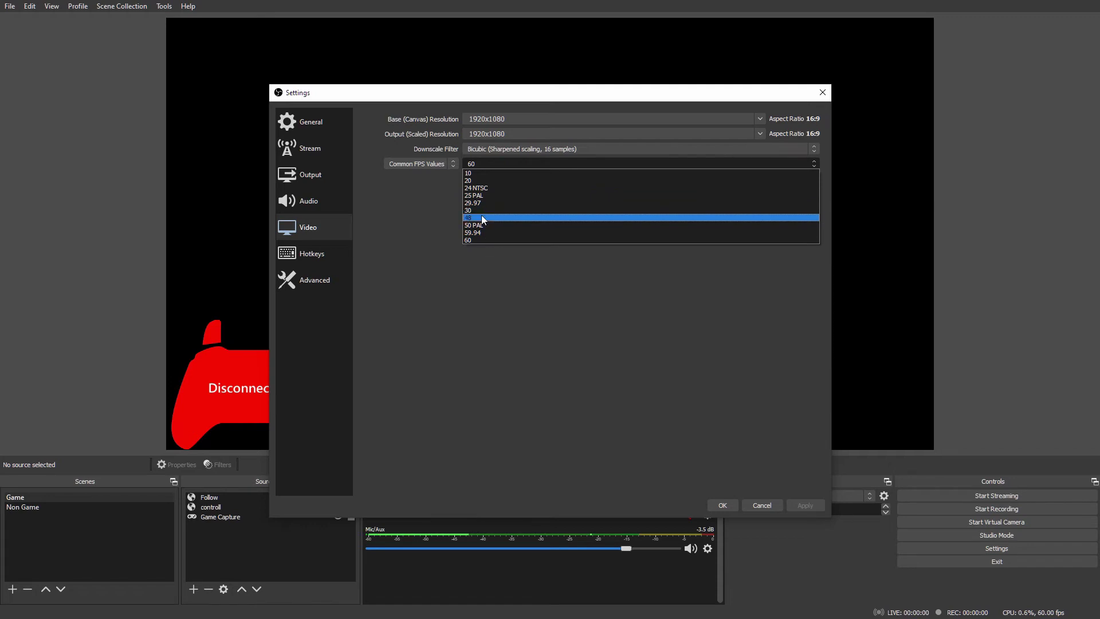
click(471, 241)
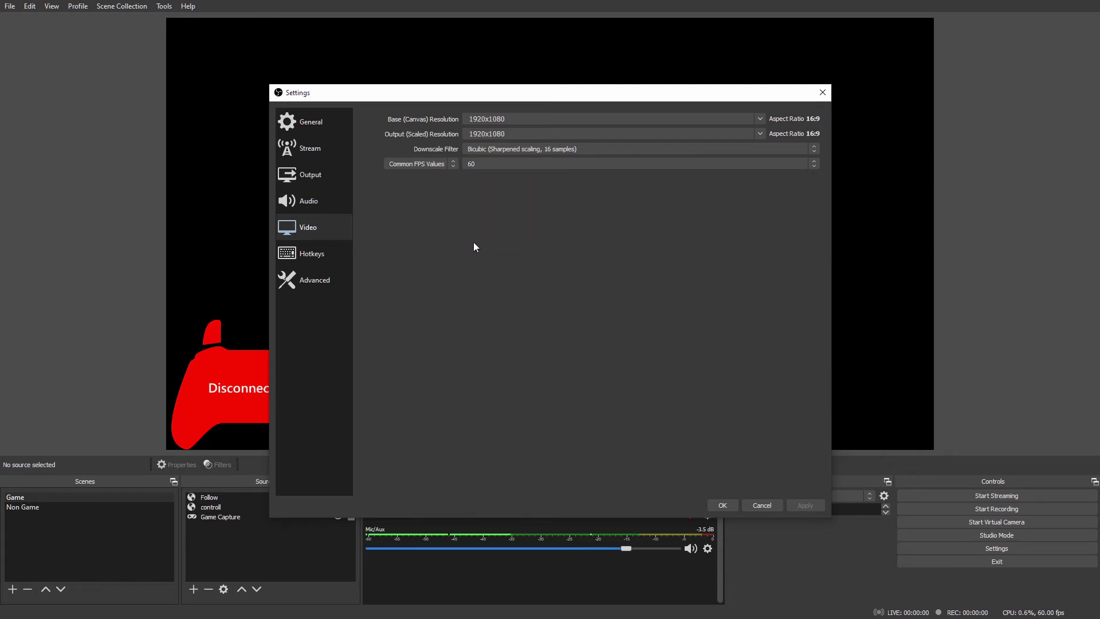
click(414, 163)
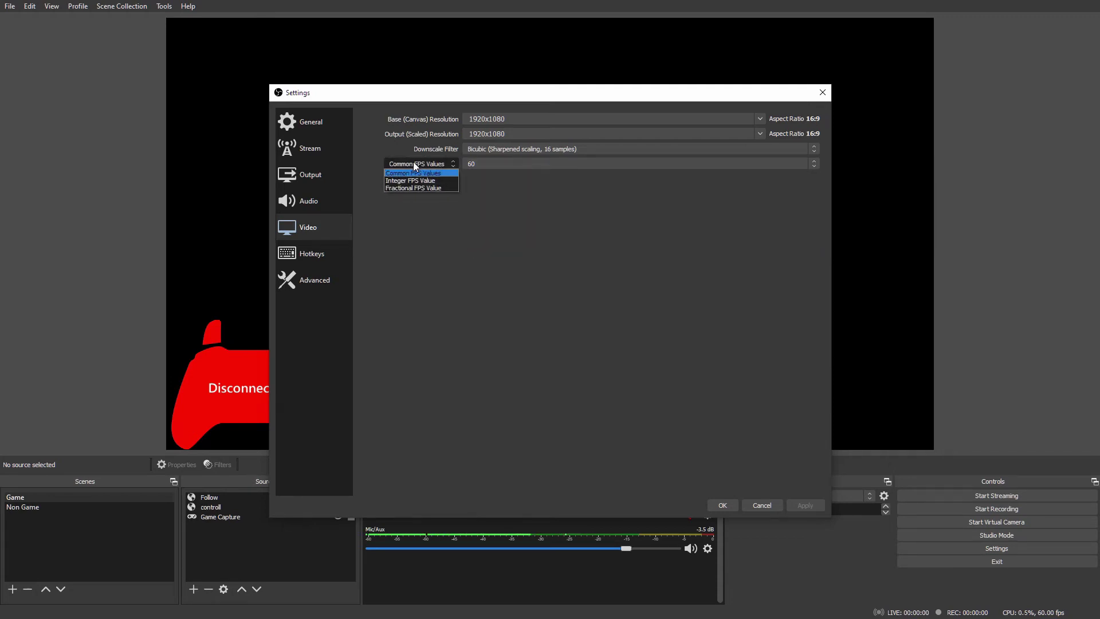
click(414, 163)
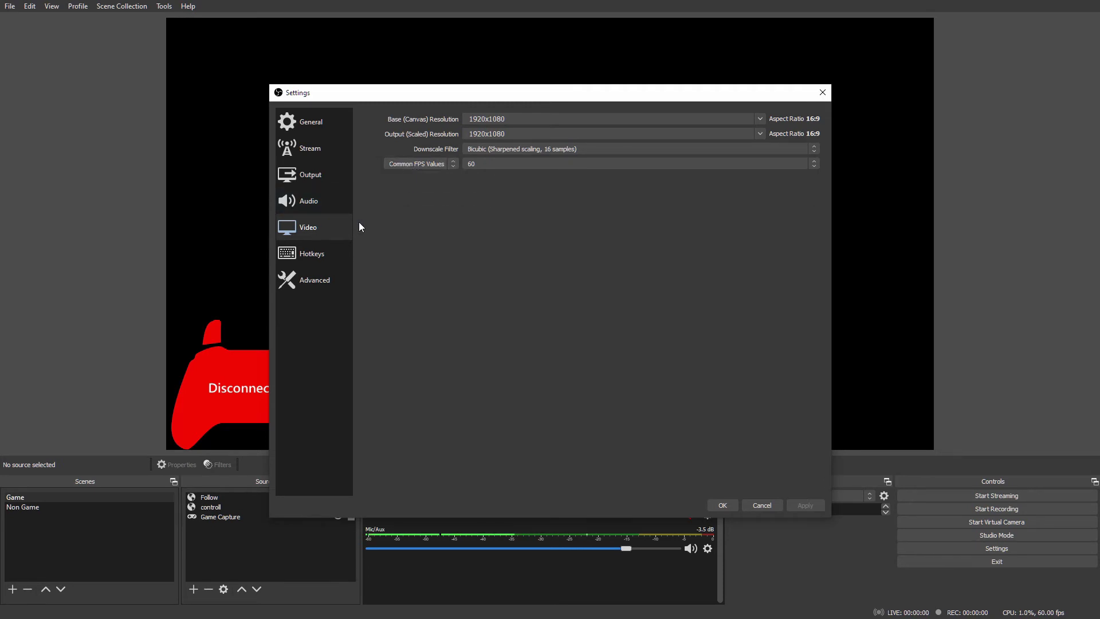
Set the recording encoder's View Mode to Basic in the output settings and check the recording type options.
click(317, 185)
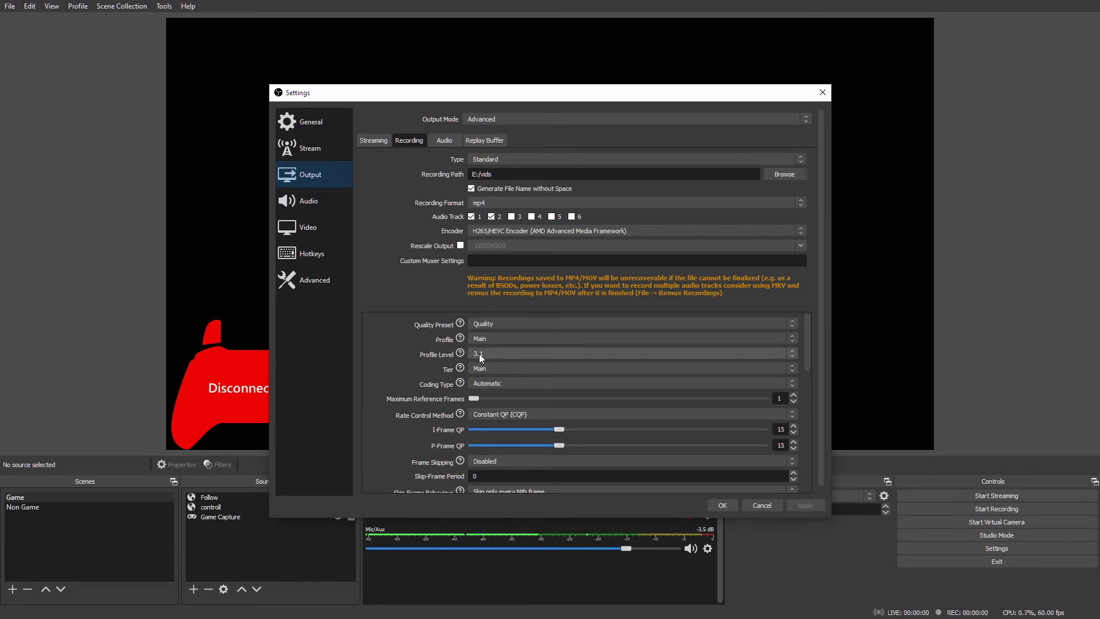
scroll(506, 363, down, 5)
scroll(507, 363, down, 6)
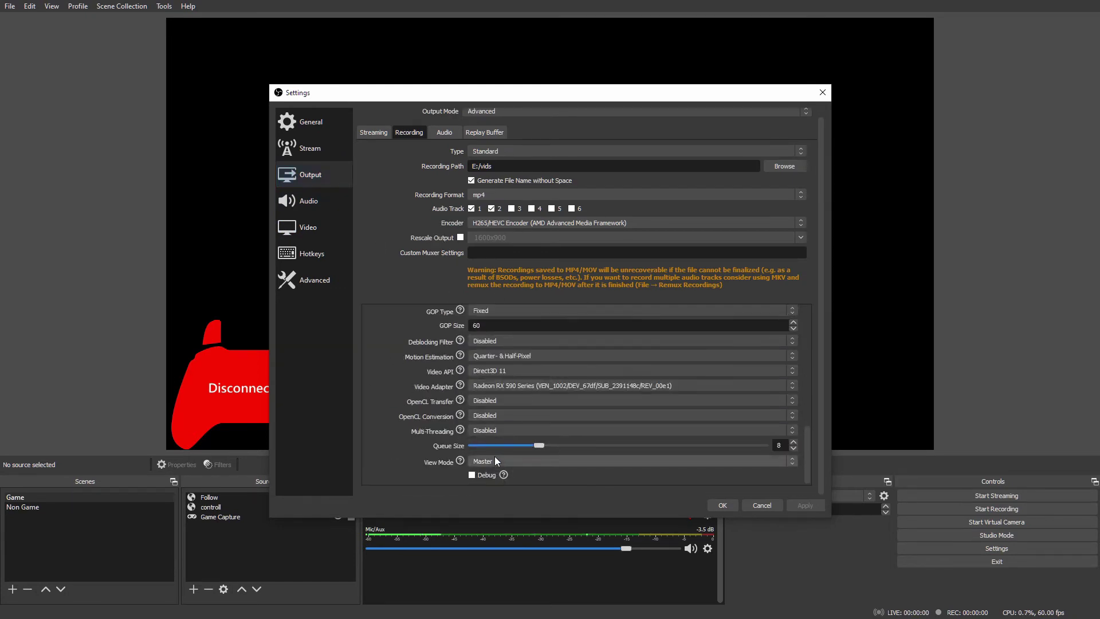
click(490, 461)
click(486, 471)
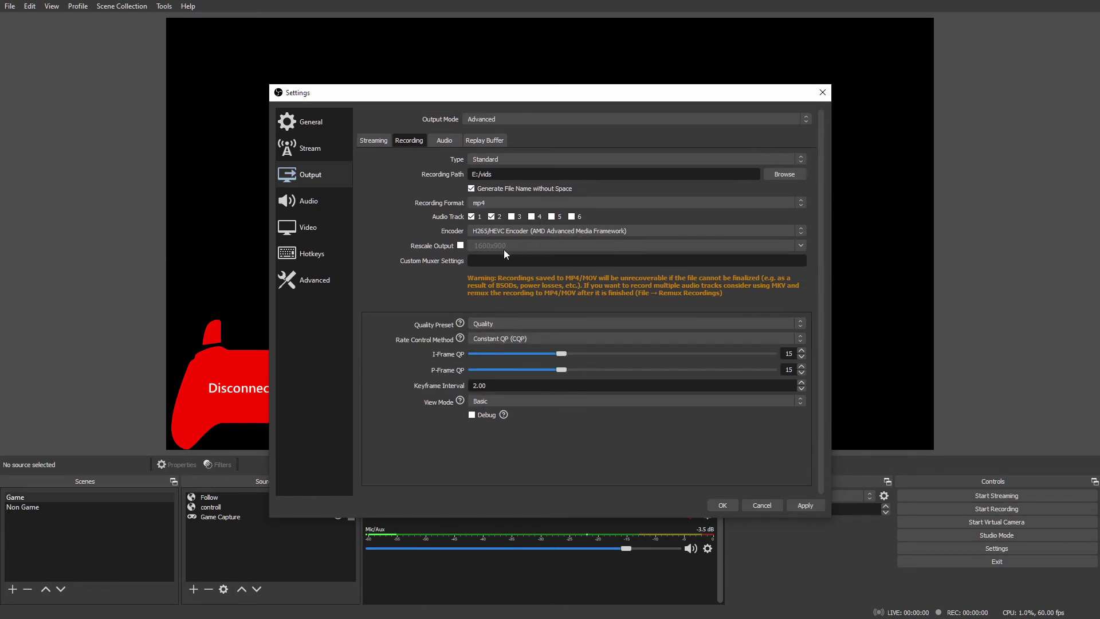
click(514, 163)
click(515, 163)
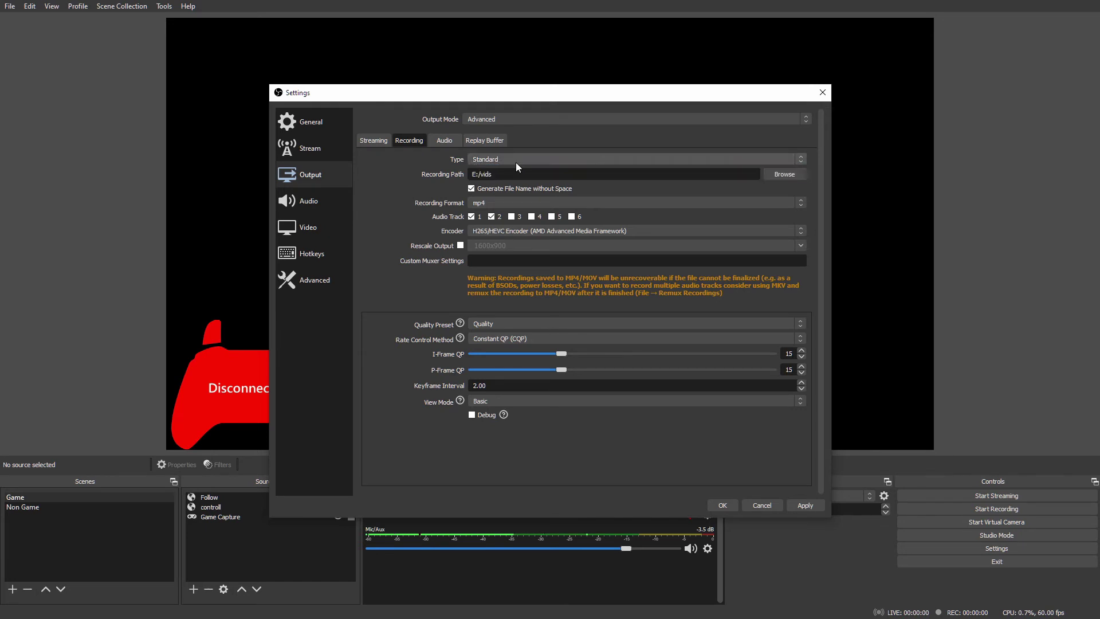
Switch the output mode to Simple to view its options and return it to Advanced.
click(501, 114)
click(492, 122)
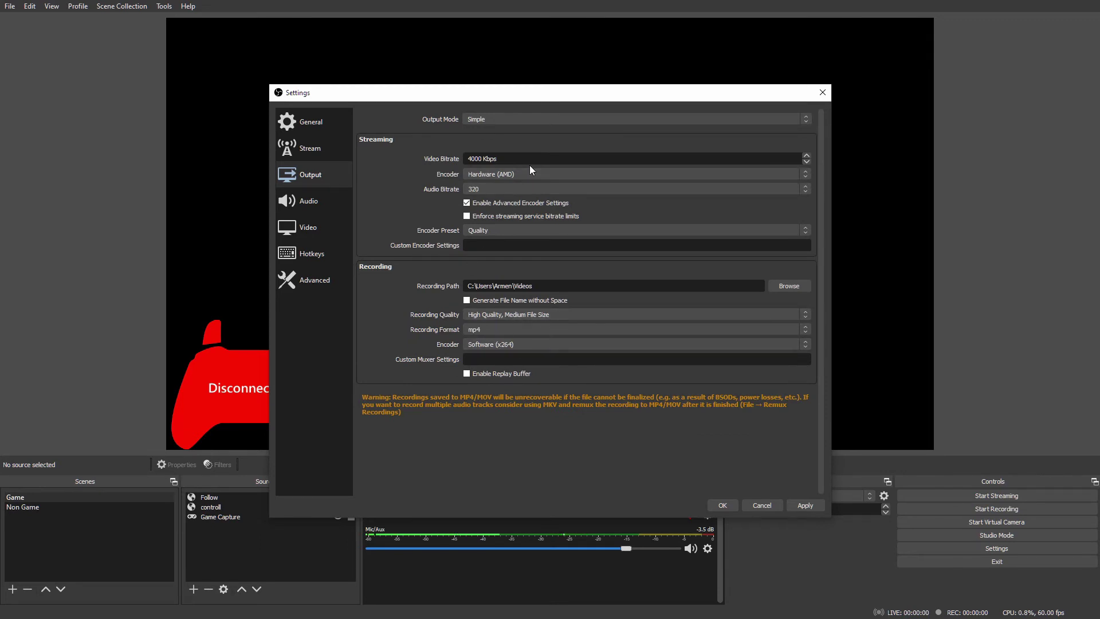
click(523, 118)
click(486, 135)
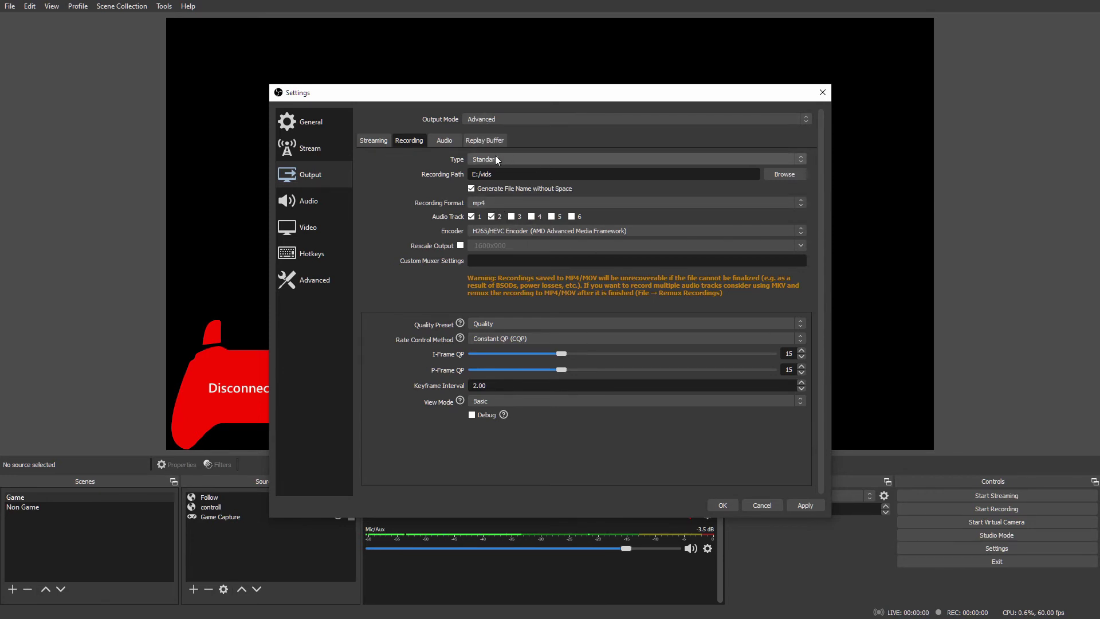
Set the recording type to Standard and the recording format to mp4.
click(512, 159)
click(509, 164)
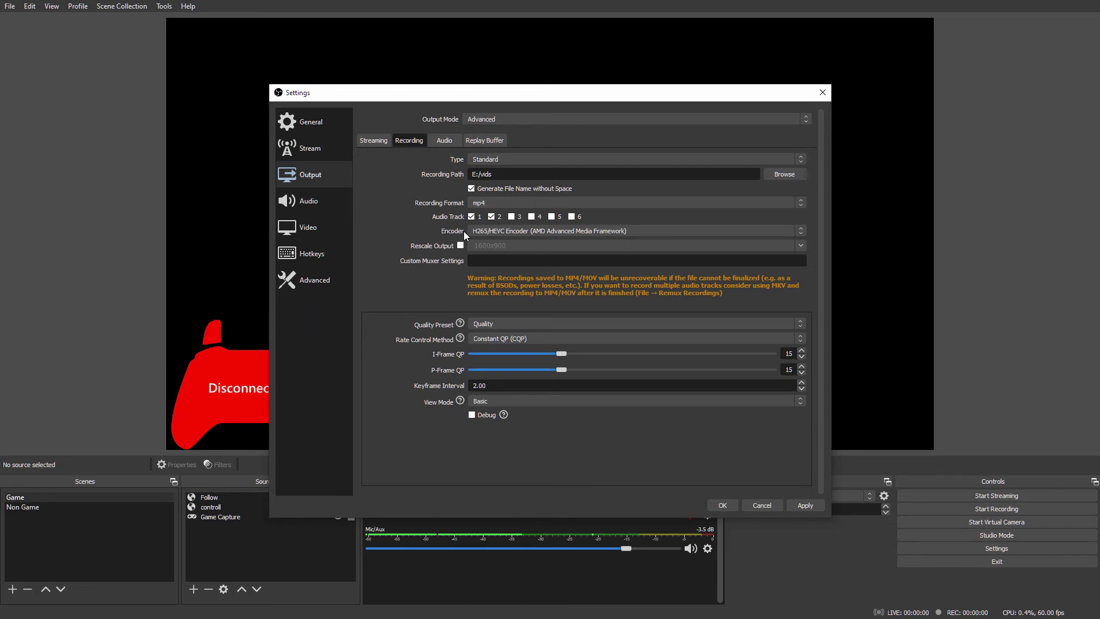
click(479, 204)
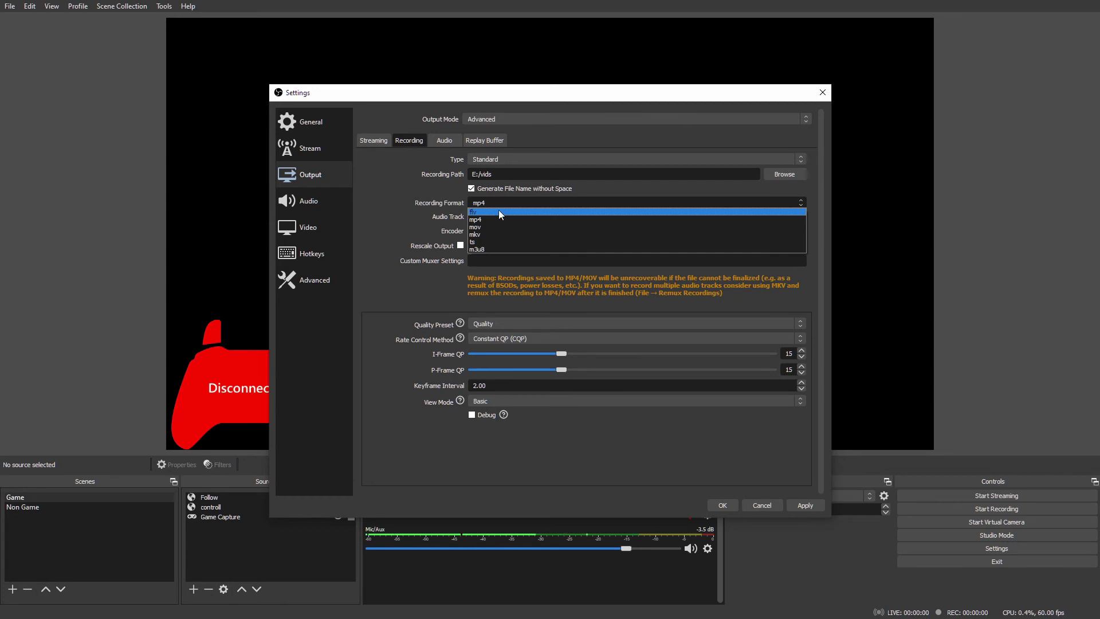
click(490, 219)
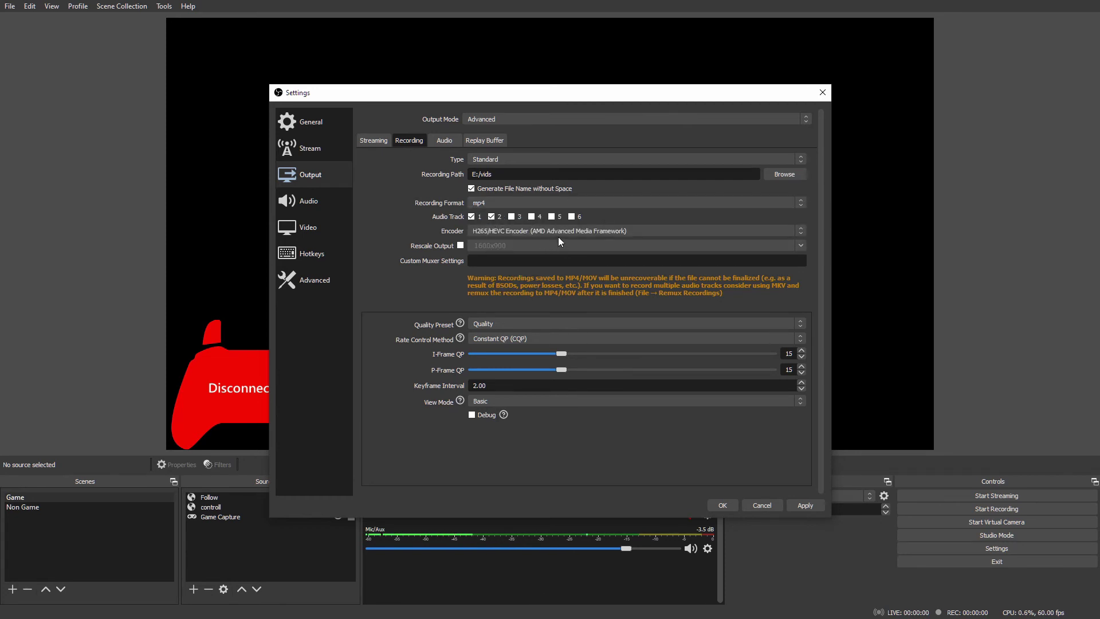
Choose H265/HEVC Encoder (AMD Advanced Media Framework) as the recording encoder.
click(508, 230)
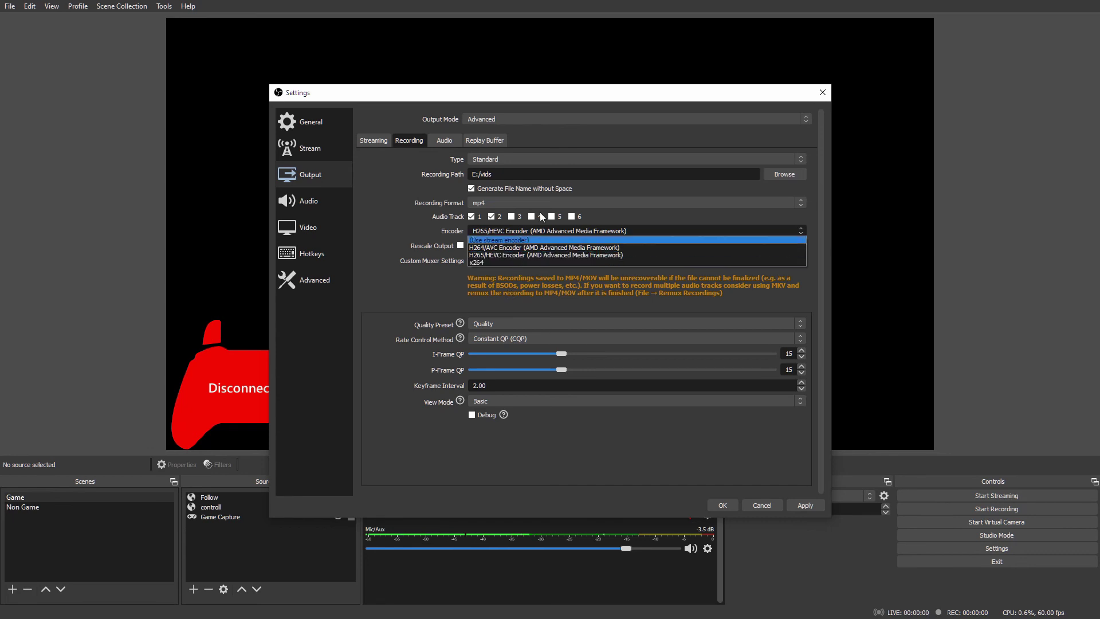
click(528, 254)
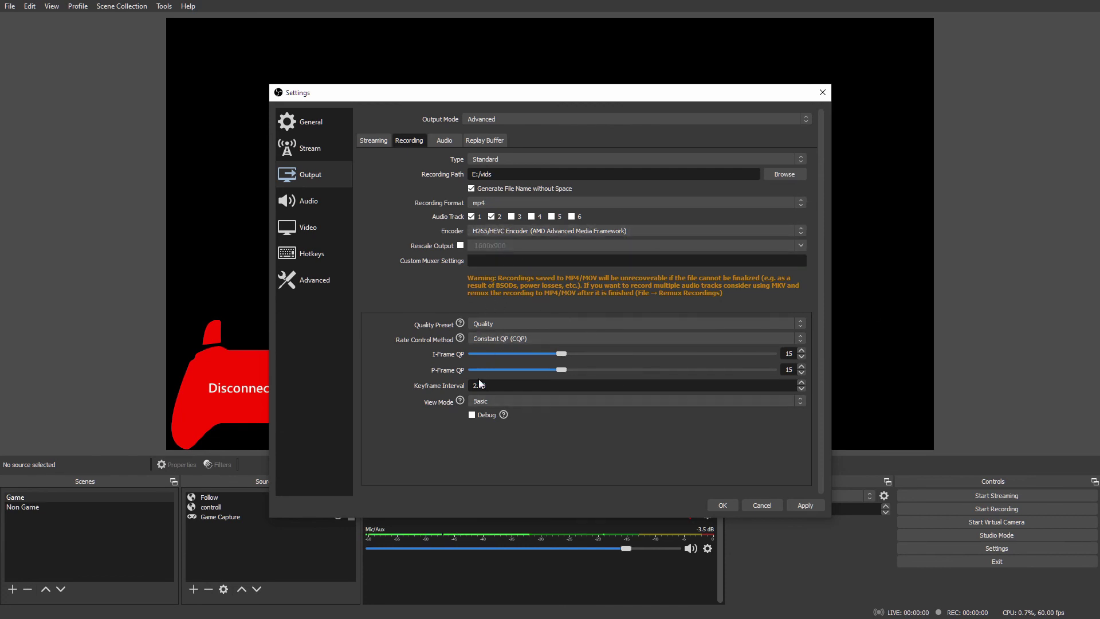
Set the encoder's quality preset to Quality and its rate control method to Constant QP (CQP).
click(476, 322)
click(482, 350)
click(490, 325)
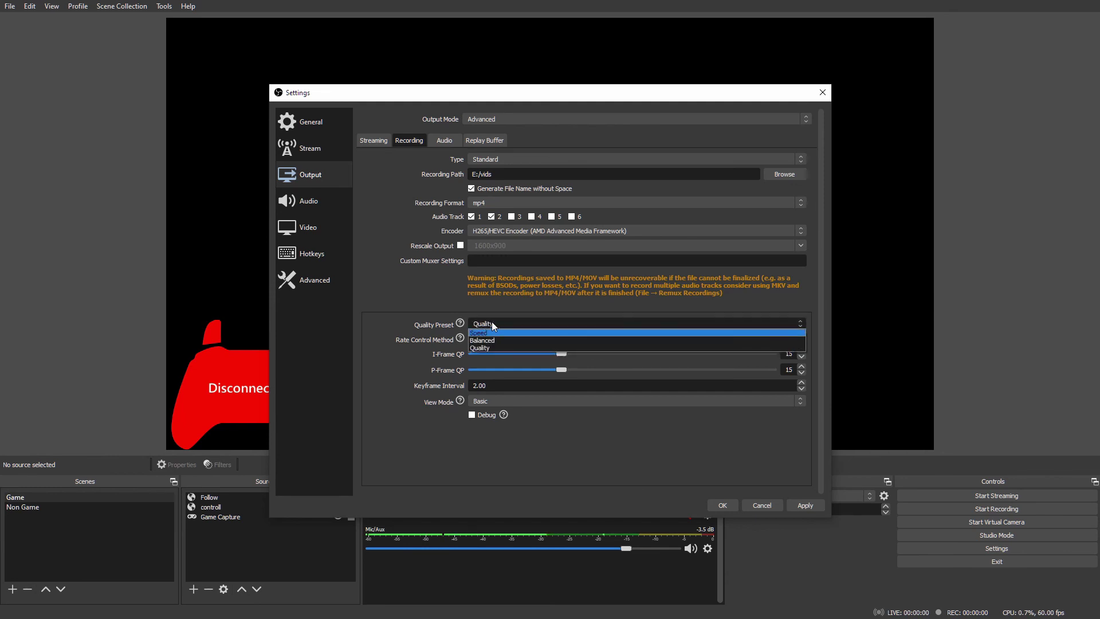
click(492, 322)
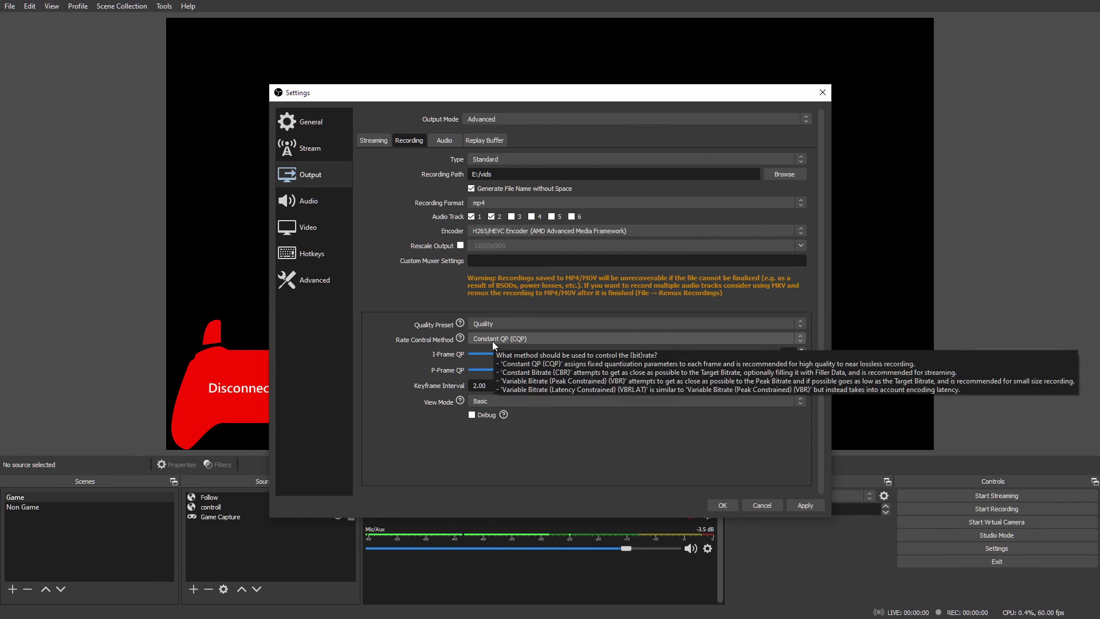
click(493, 342)
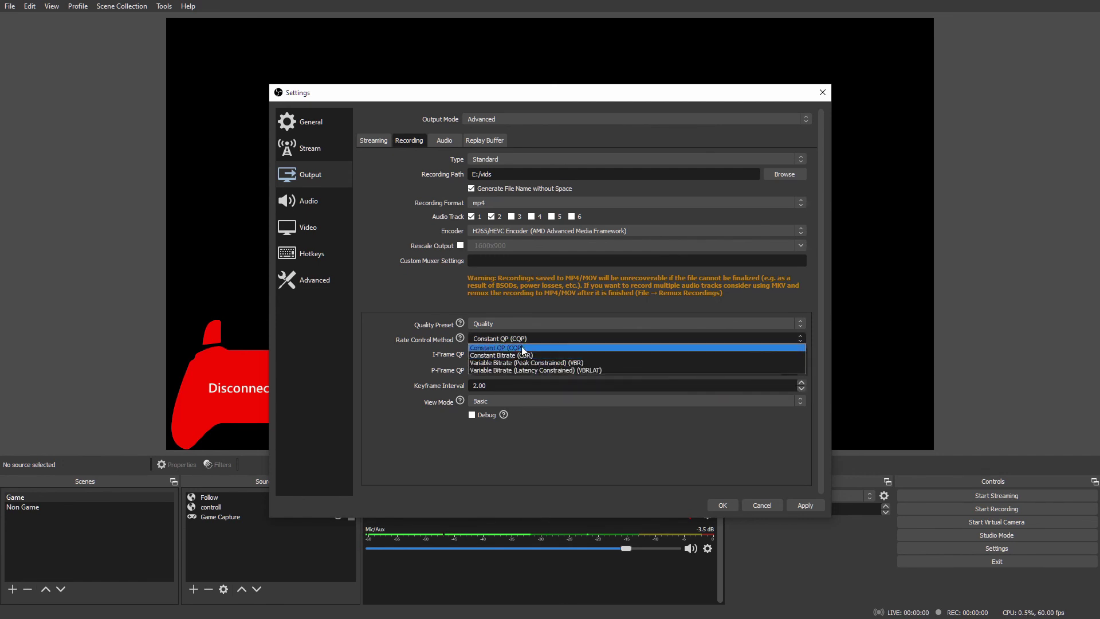
click(521, 346)
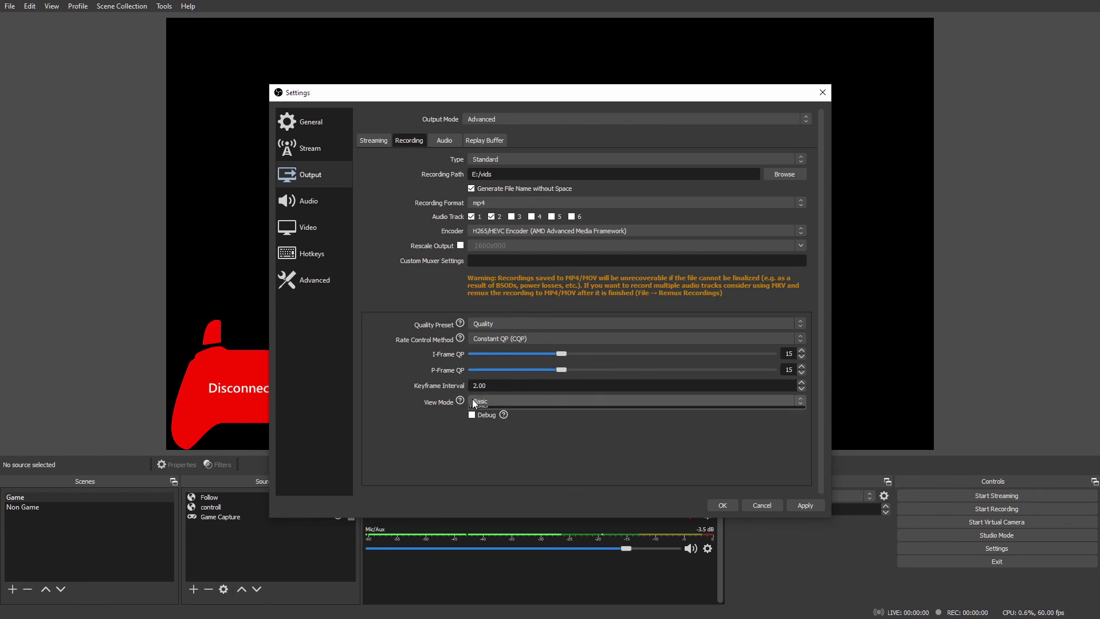
Switch the encoder's View Mode to Master to look over the additional encoder options and return it to Basic.
click(480, 401)
click(477, 431)
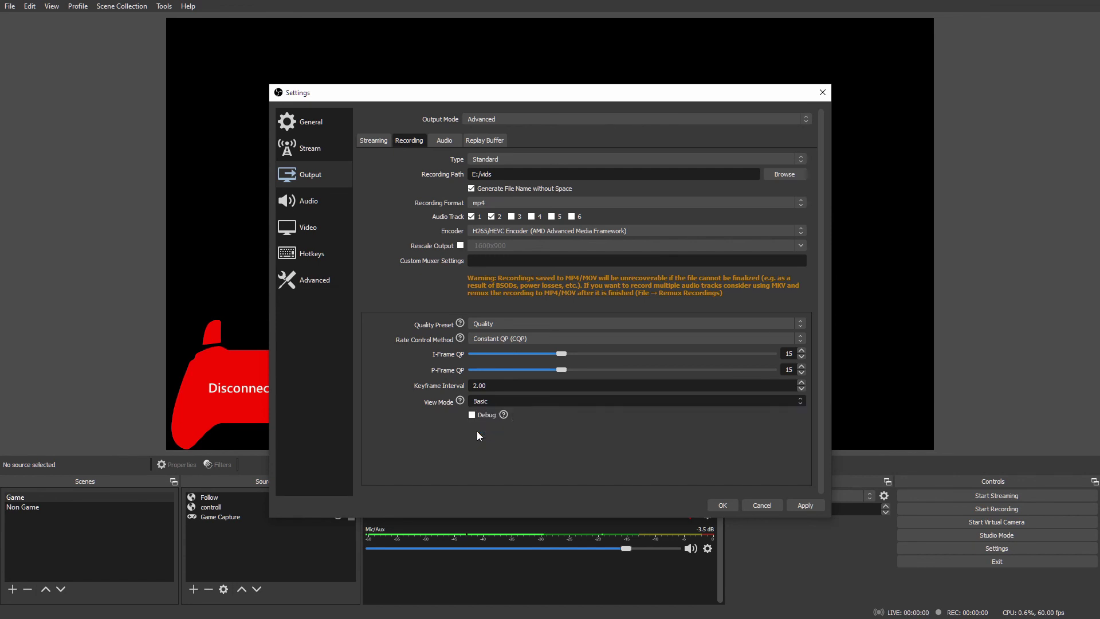
scroll(527, 434, down, 10)
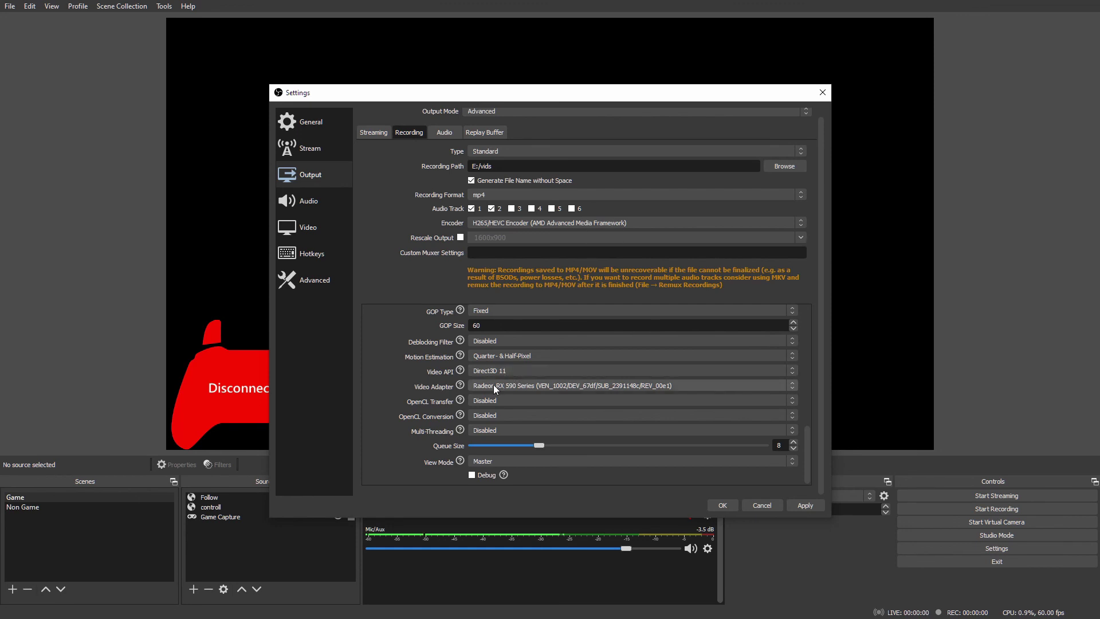
click(540, 462)
click(525, 471)
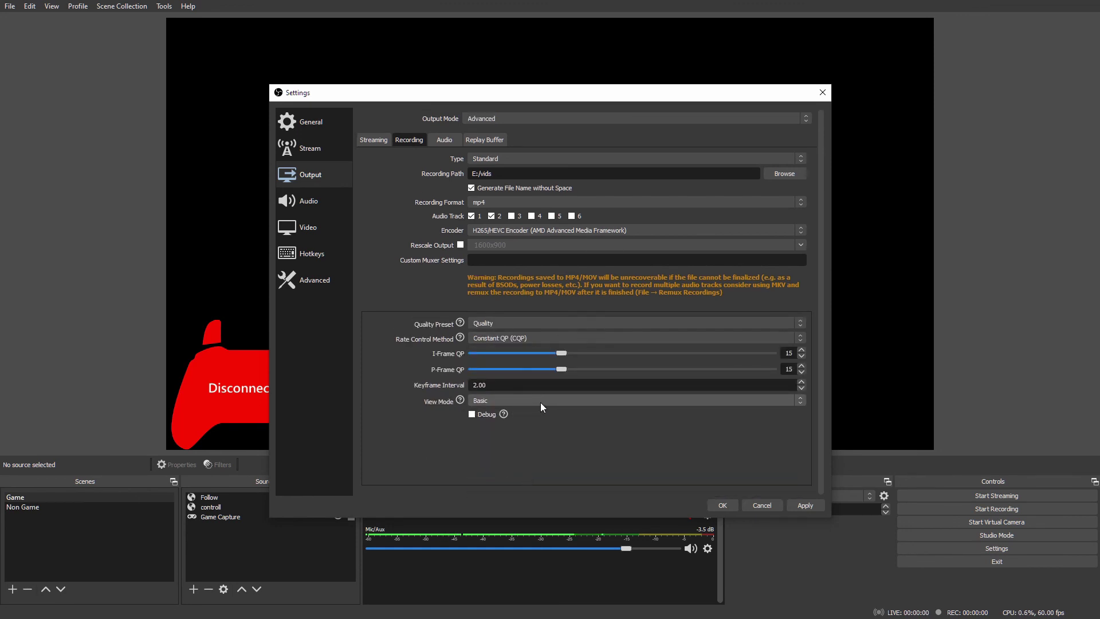